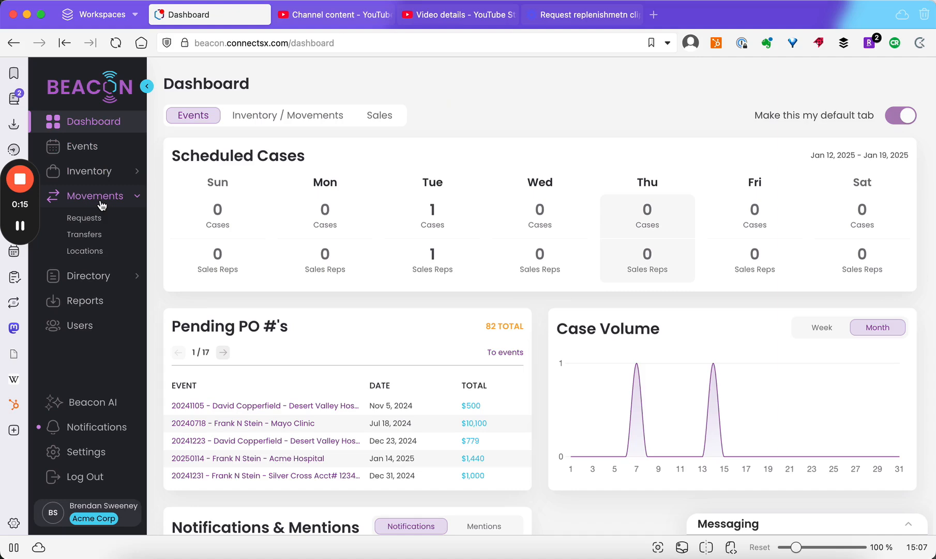
Start a new movement request for Acme sales 2 with Acme Corp as the manufacturer
click(91, 222)
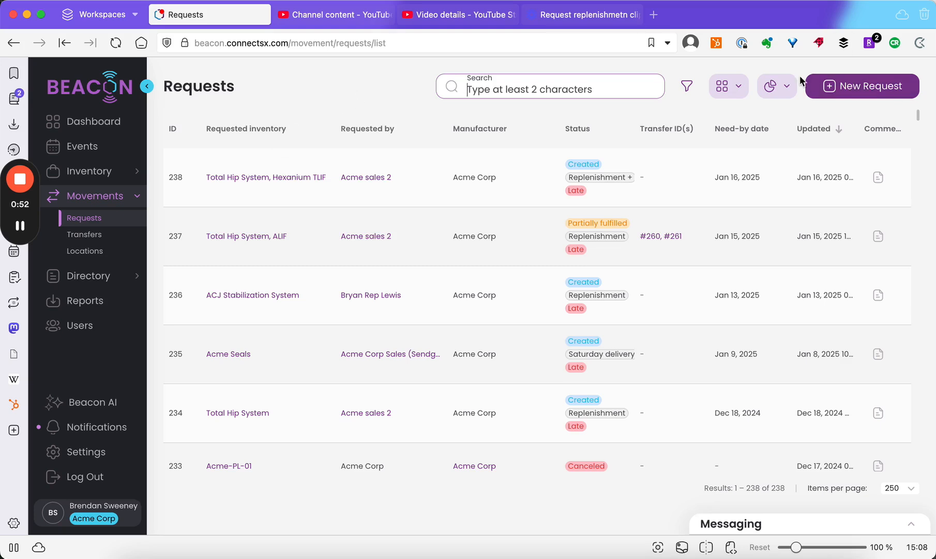
click(849, 93)
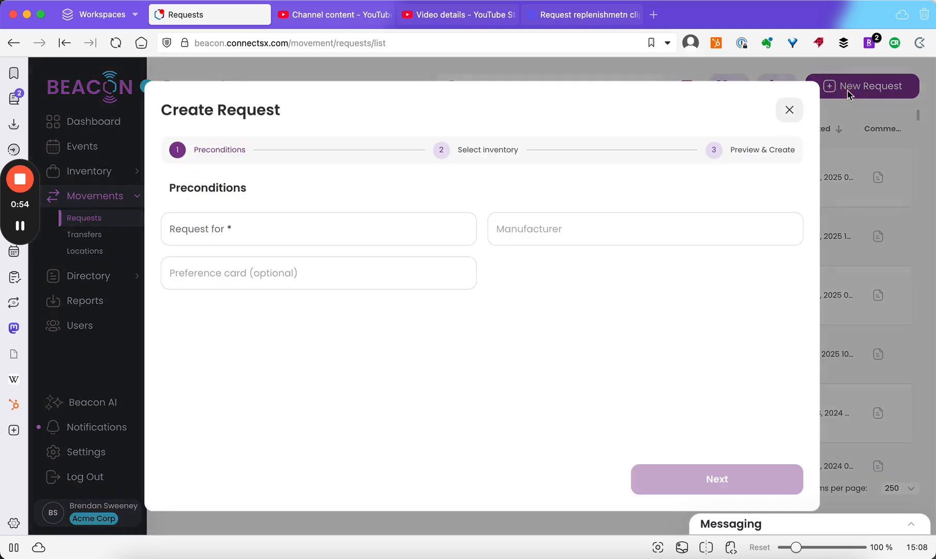
click(296, 230)
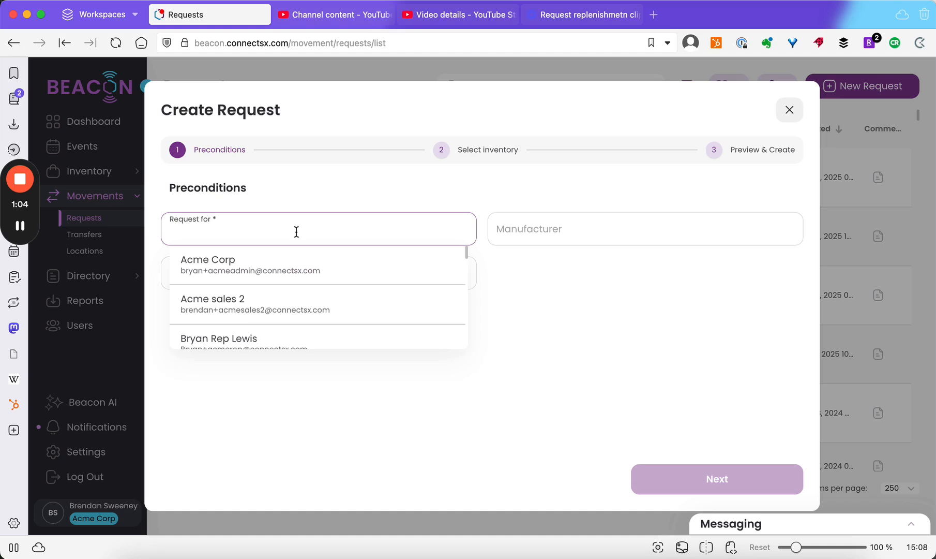
click(284, 300)
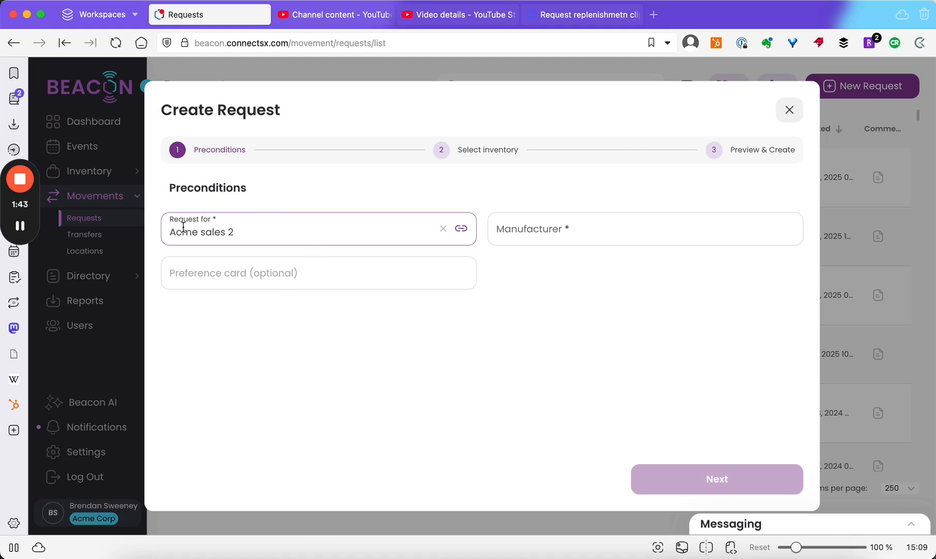
click(438, 223)
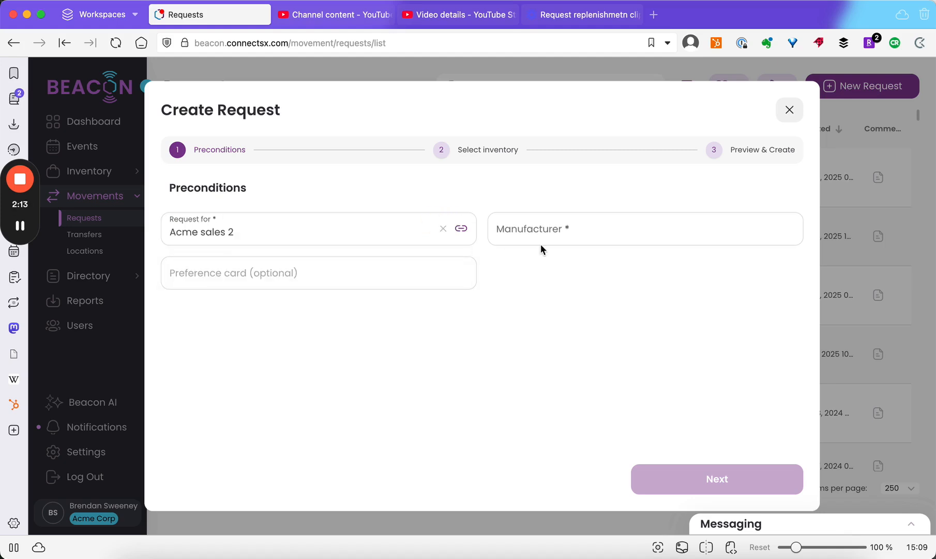
click(544, 228)
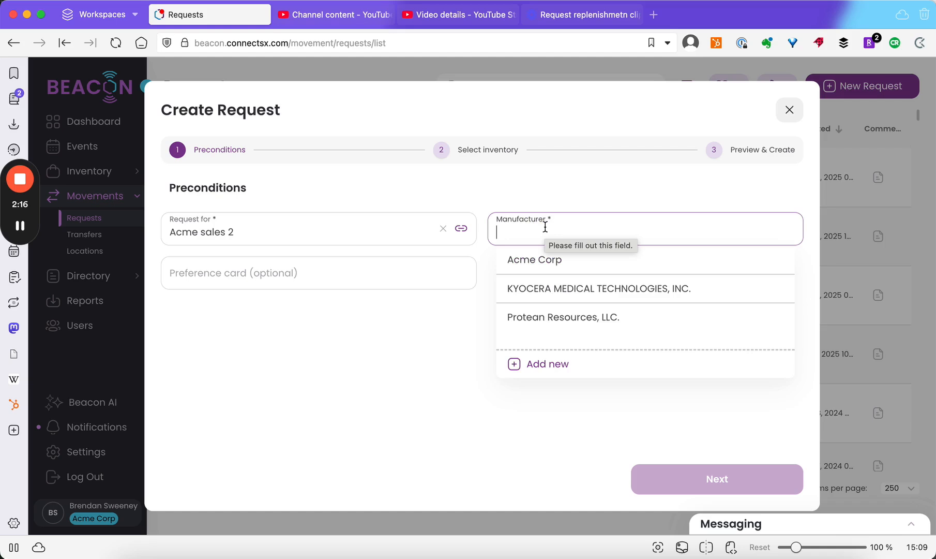
click(543, 259)
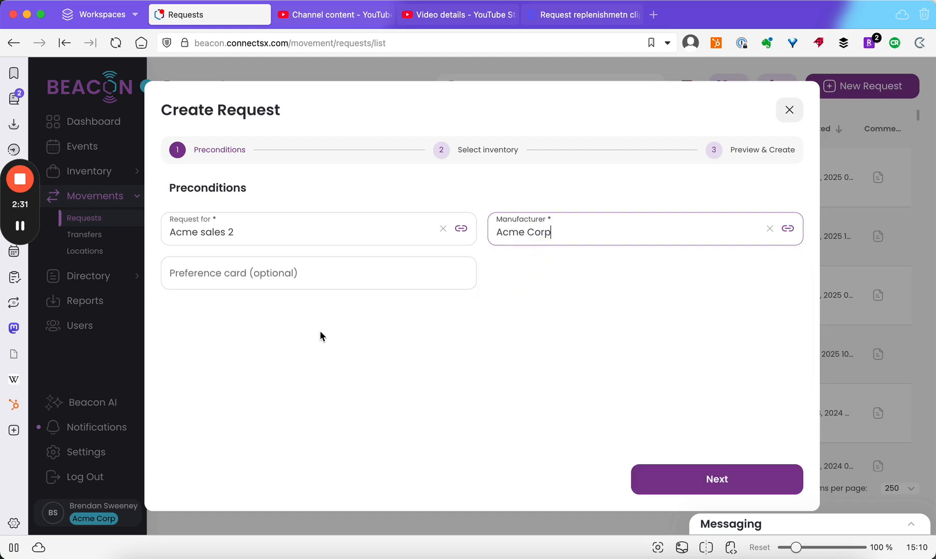
Look through the available preference cards, leave the field empty and proceed to inventory selection
click(225, 273)
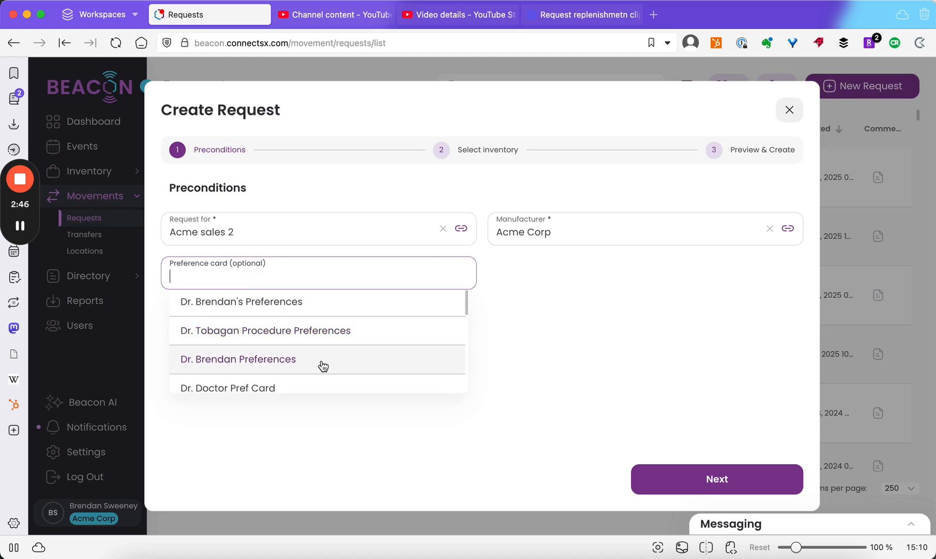
scroll(323, 366, down, 1)
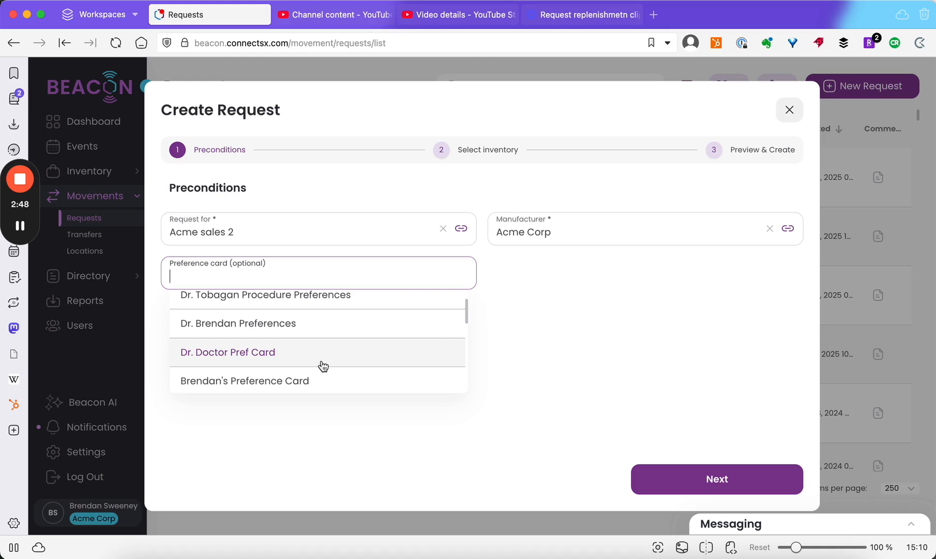
scroll(323, 366, down, 5)
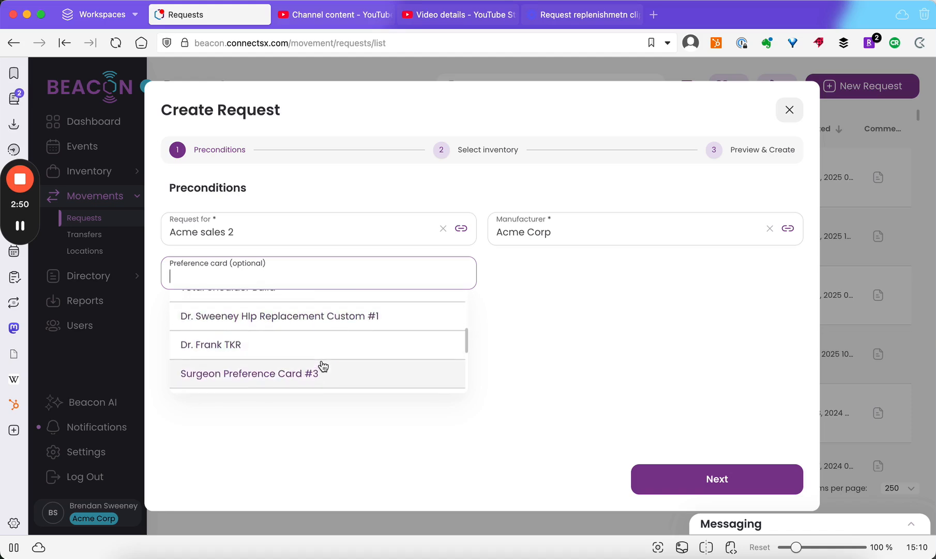
scroll(326, 362, up, 8)
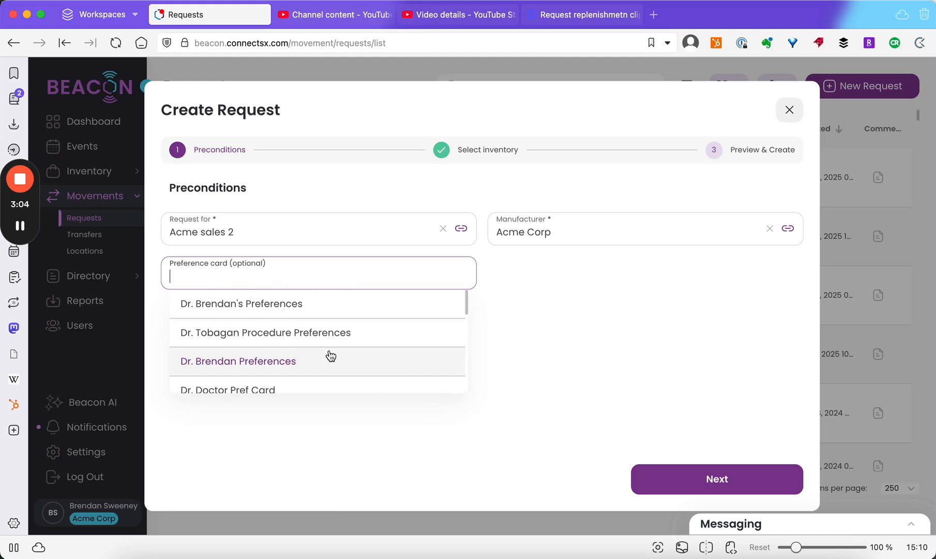
click(578, 342)
click(706, 480)
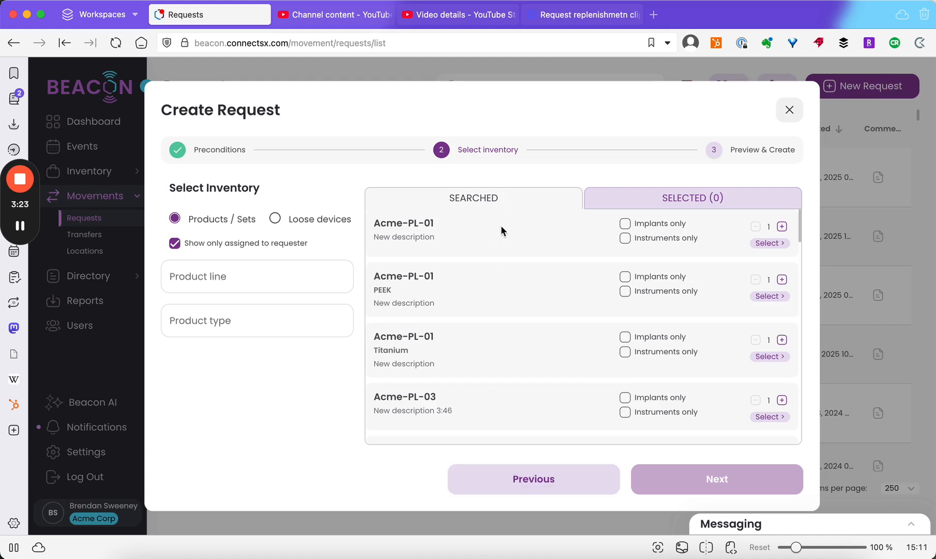
Add Acme-PL-01, Acme-PL-01 PEEK with implants only, and Acme-PL-01 Titanium with instruments only, and review the selected products
click(766, 243)
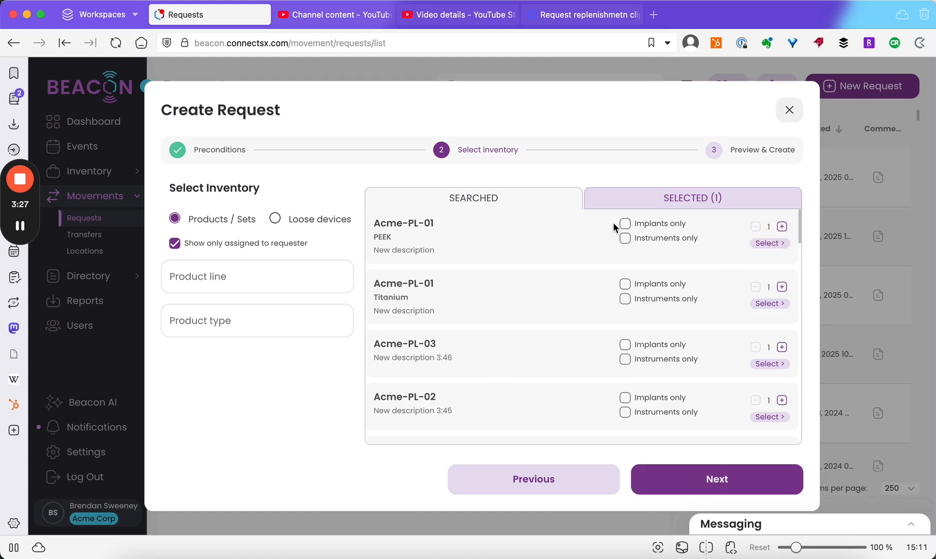
click(627, 224)
click(769, 244)
click(624, 239)
click(758, 246)
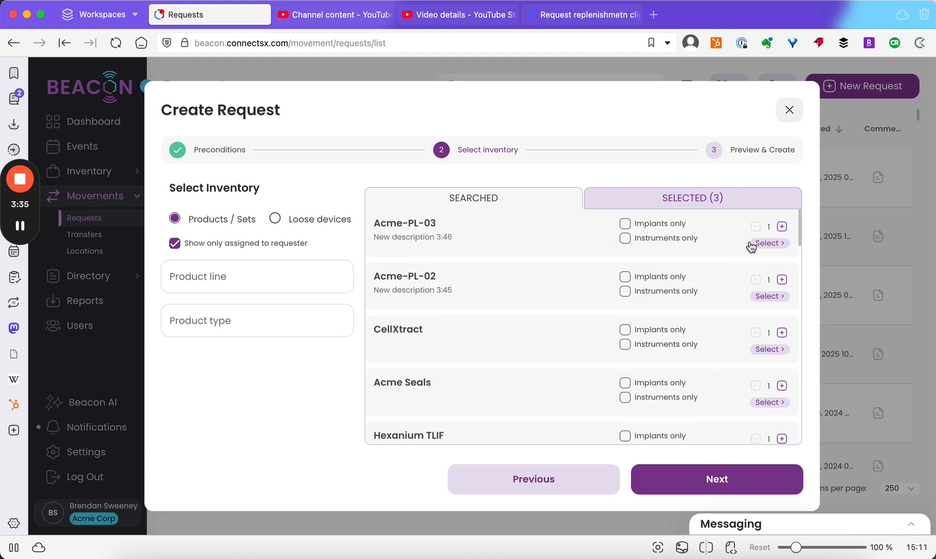
click(712, 199)
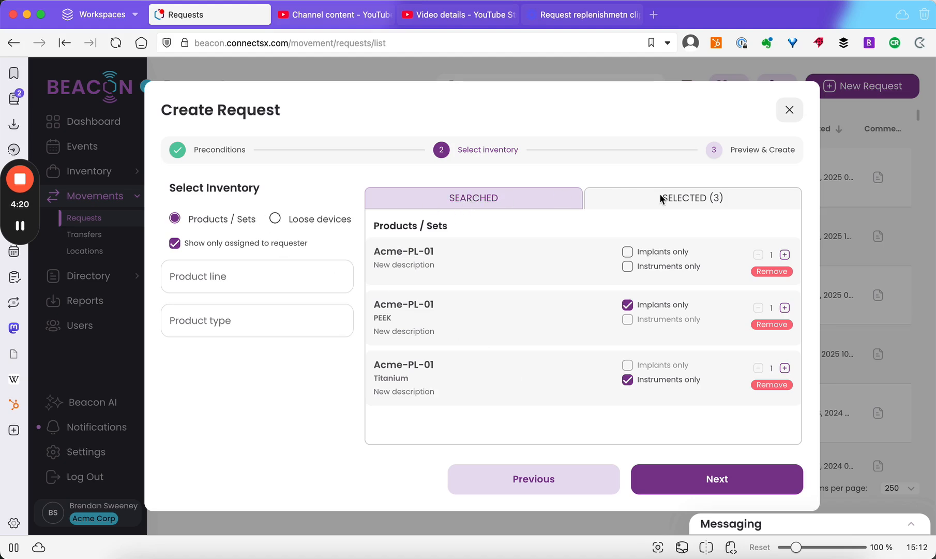
click(492, 202)
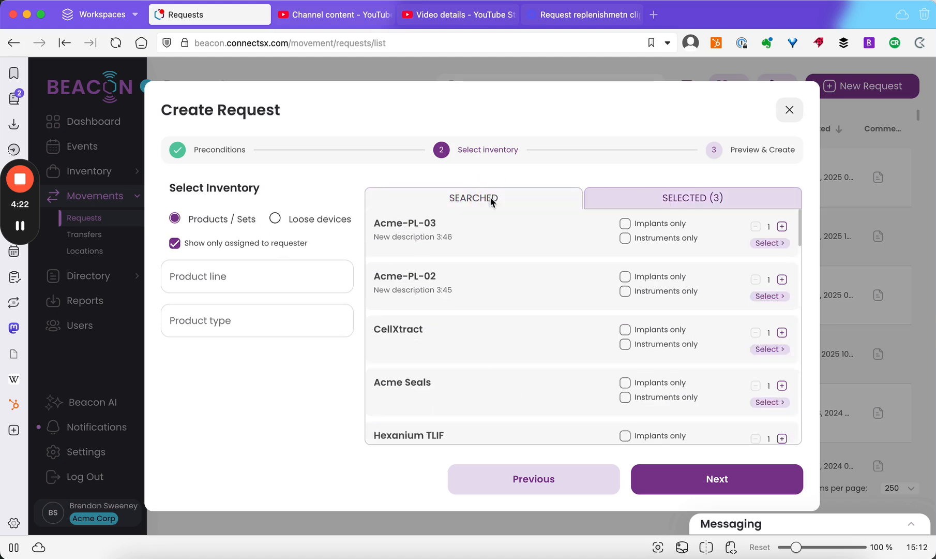
Switch the inventory search to loose devices and choose the Hip Nail product line
click(275, 221)
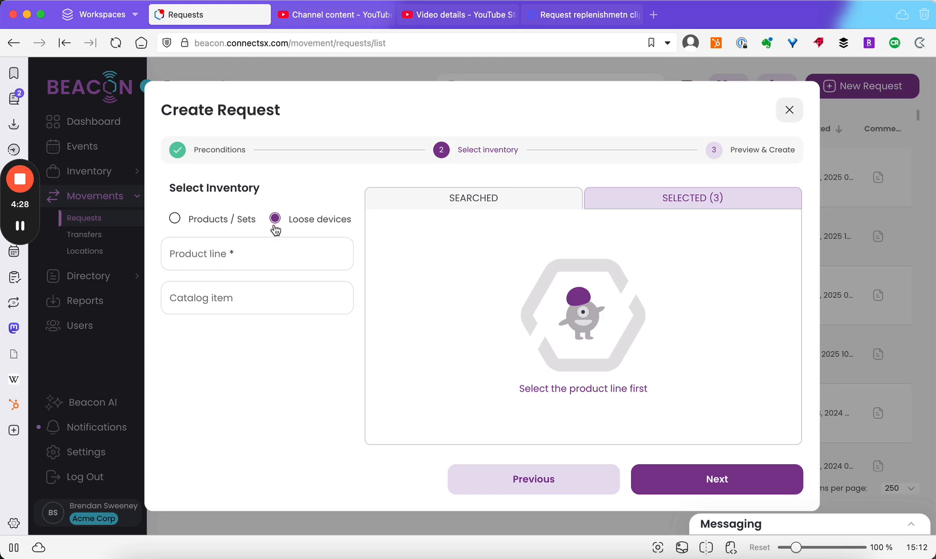
click(253, 254)
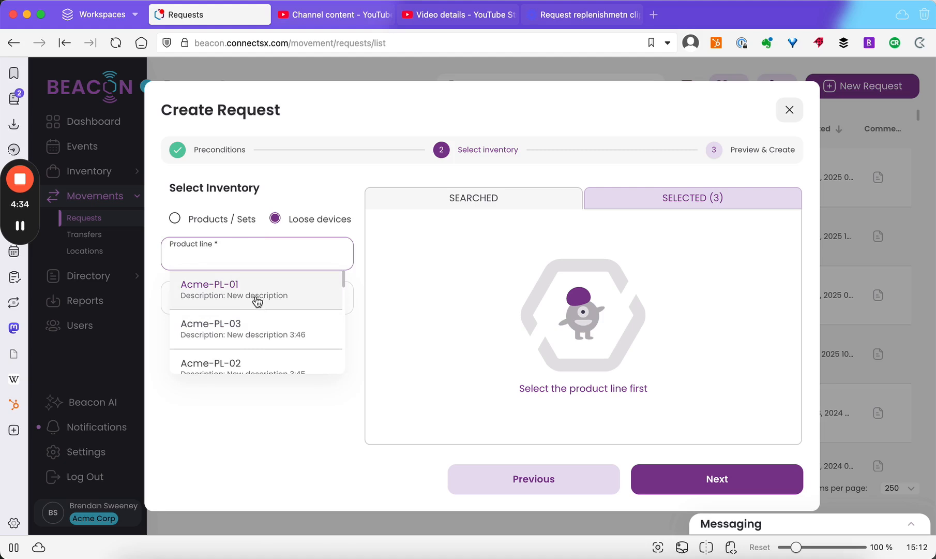
scroll(257, 302, down, 3)
scroll(257, 305, down, 3)
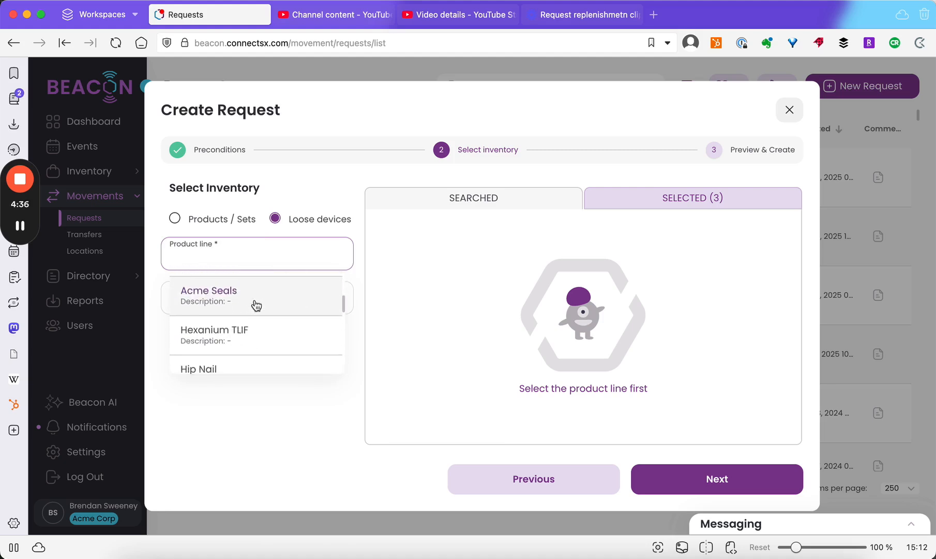
scroll(257, 305, up, 1)
click(256, 291)
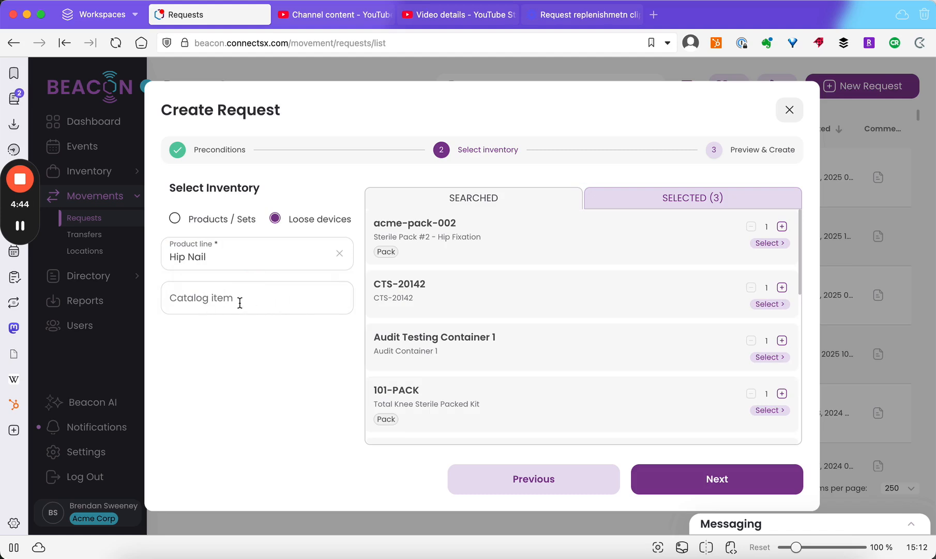
Add the loose devices Audit Testing Container 1, 101-PACK and 101NAIL-130- 18011 to the request
scroll(606, 322, down, 5)
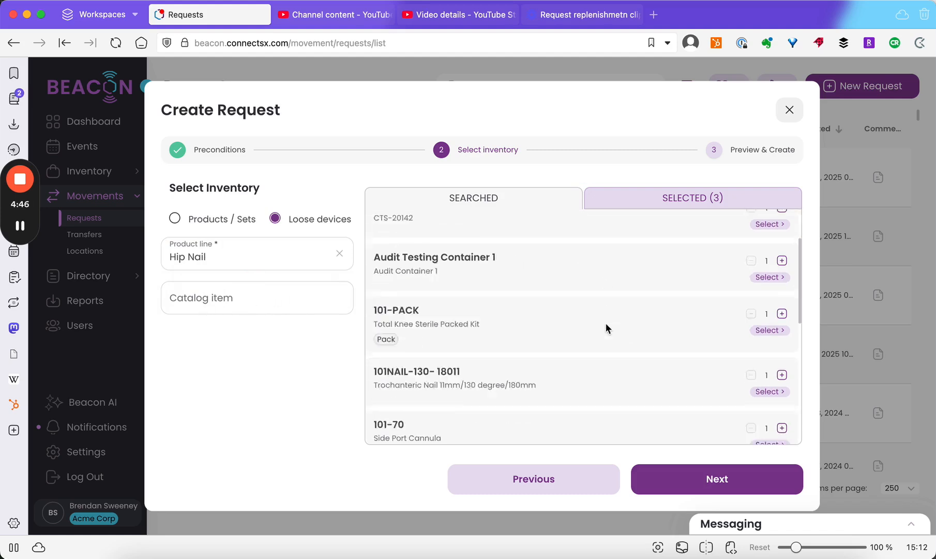
scroll(606, 322, up, 4)
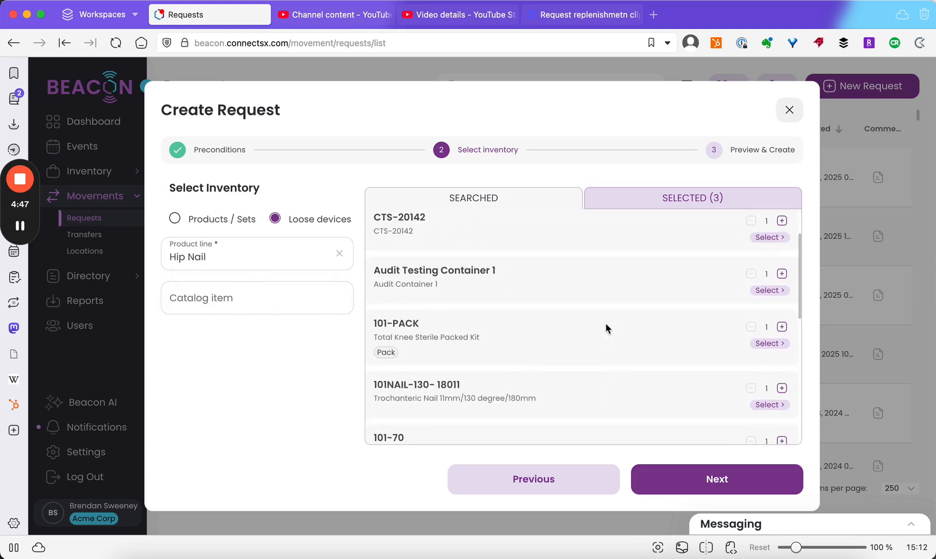
click(771, 290)
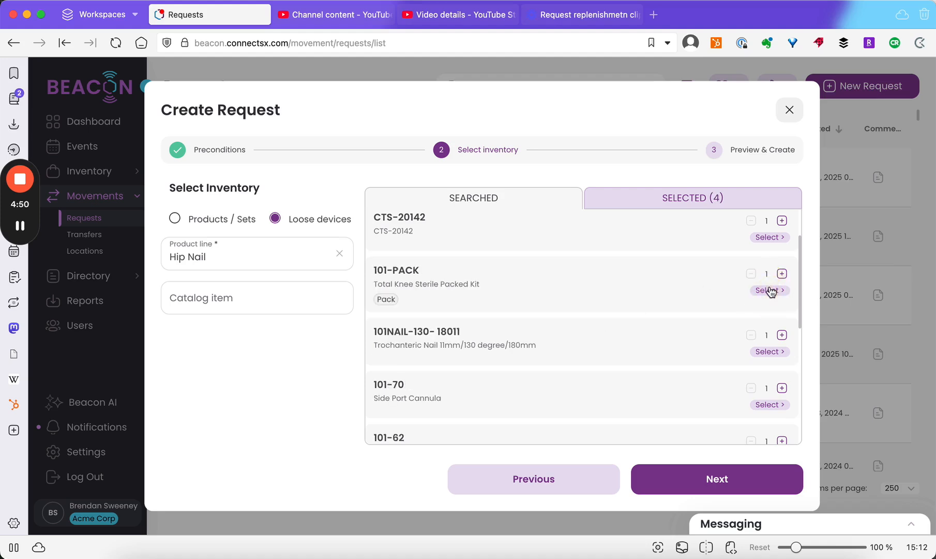
click(770, 290)
click(771, 291)
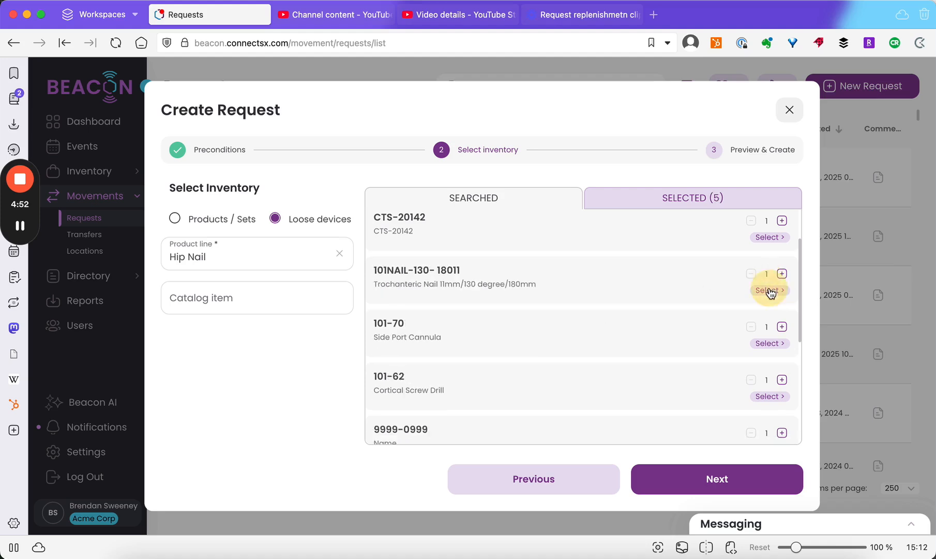
In the selected inventory, set the quantity of Audit Testing Container 1 to 3 and of 101-PACK to 2
click(688, 197)
scroll(541, 294, down, 2)
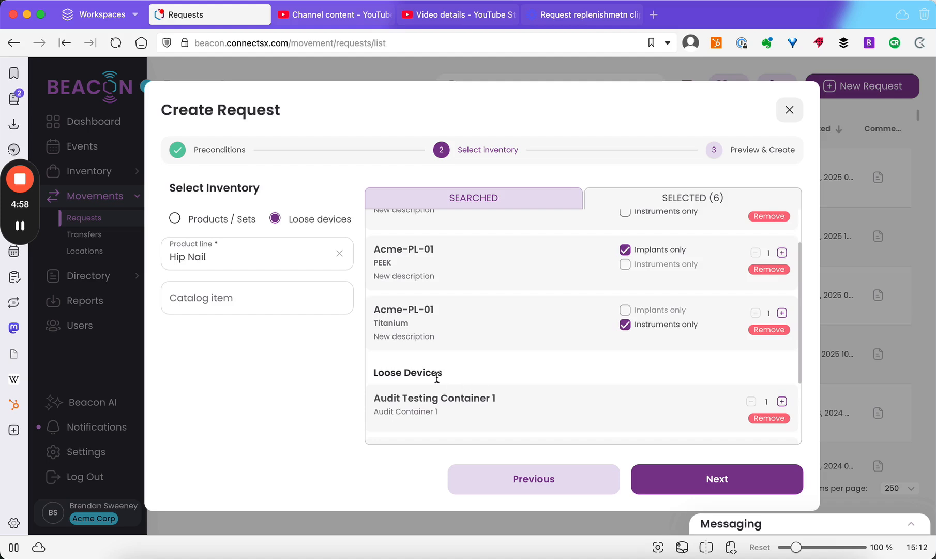
scroll(434, 376, up, 2)
scroll(442, 235, down, 5)
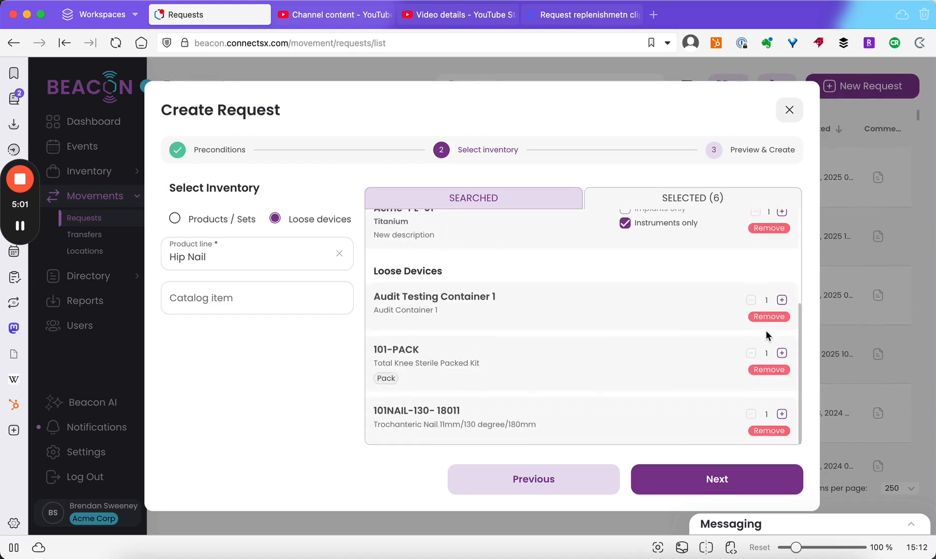
click(782, 299)
click(782, 300)
click(782, 353)
Remove 101NAIL-130- 18011 from the selected inventory and proceed to the preview to review the request's items
click(768, 430)
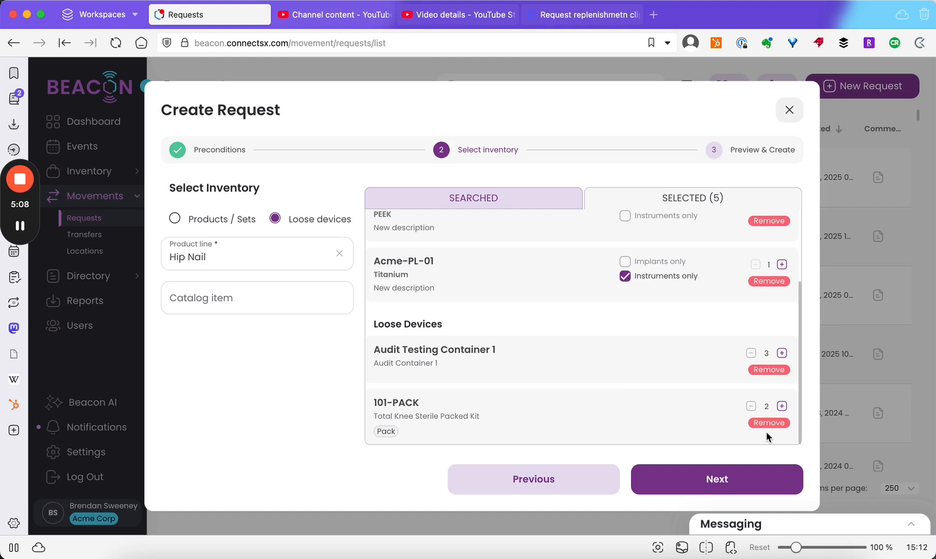
click(490, 196)
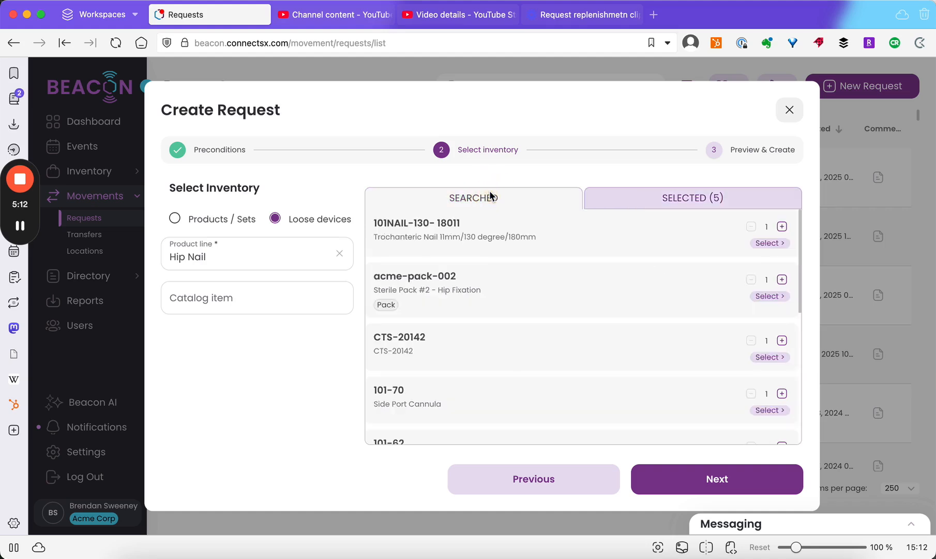
click(698, 478)
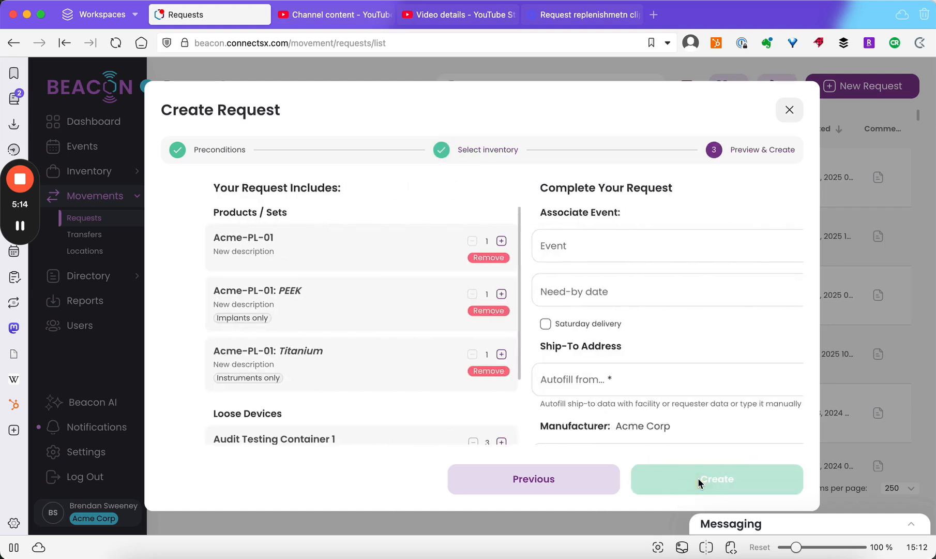
scroll(323, 299, down, 3)
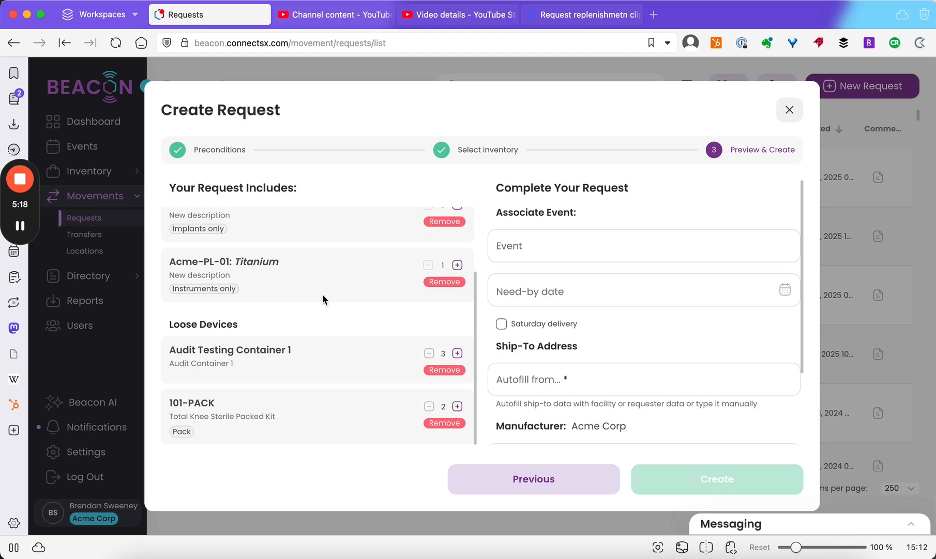
scroll(323, 299, up, 3)
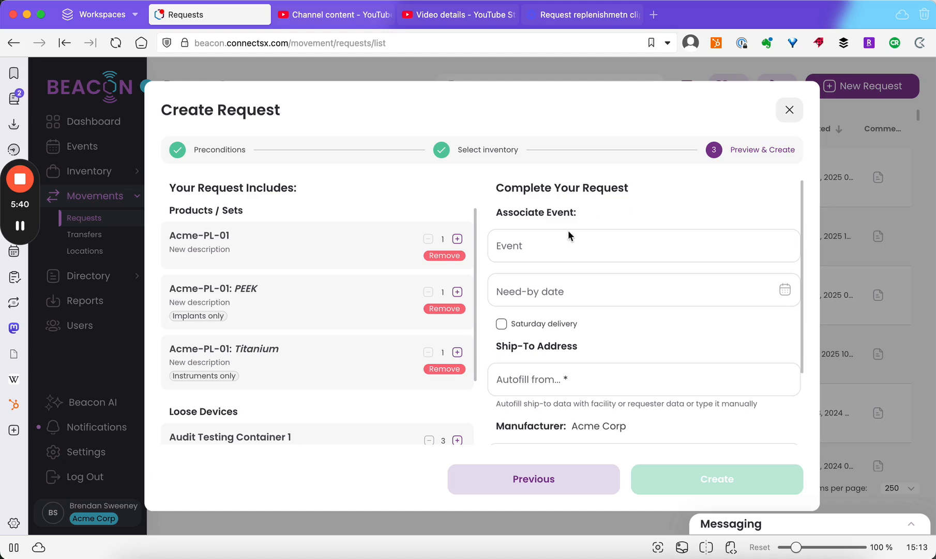
Browse the events without associating one, and set the need-by date to Jan 24, 2025
click(545, 252)
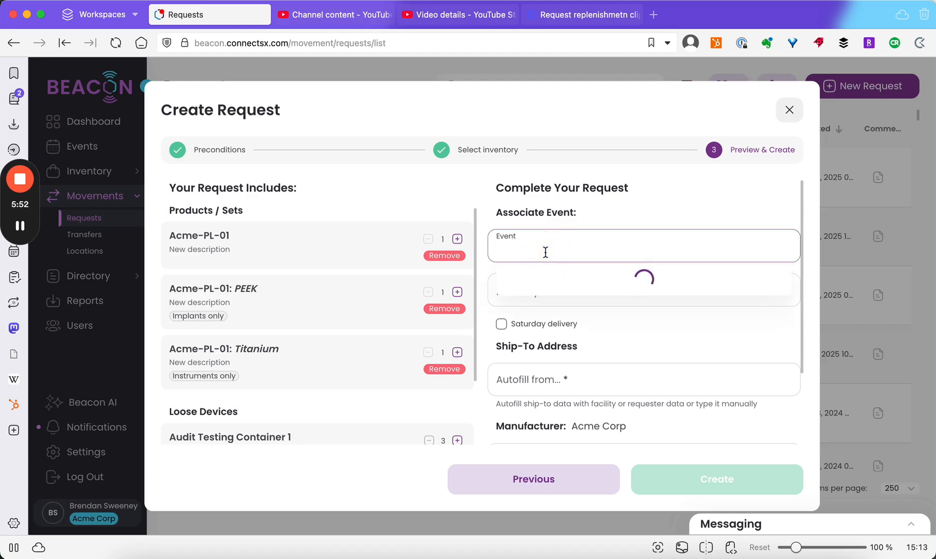
scroll(548, 331, down, 5)
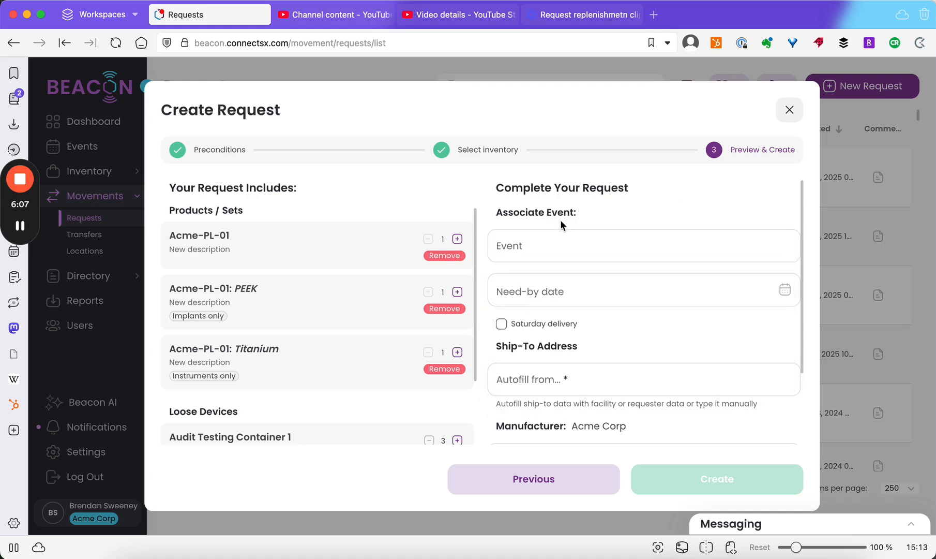
click(558, 286)
click(557, 287)
click(652, 448)
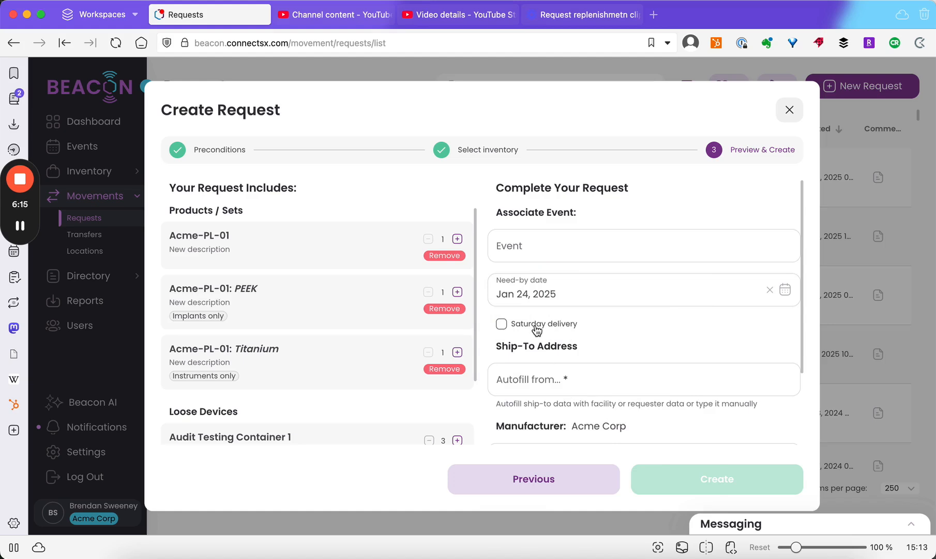
Enable Saturday delivery and fill the ship-to address from the requester's shipping address
click(501, 325)
scroll(569, 287, down, 3)
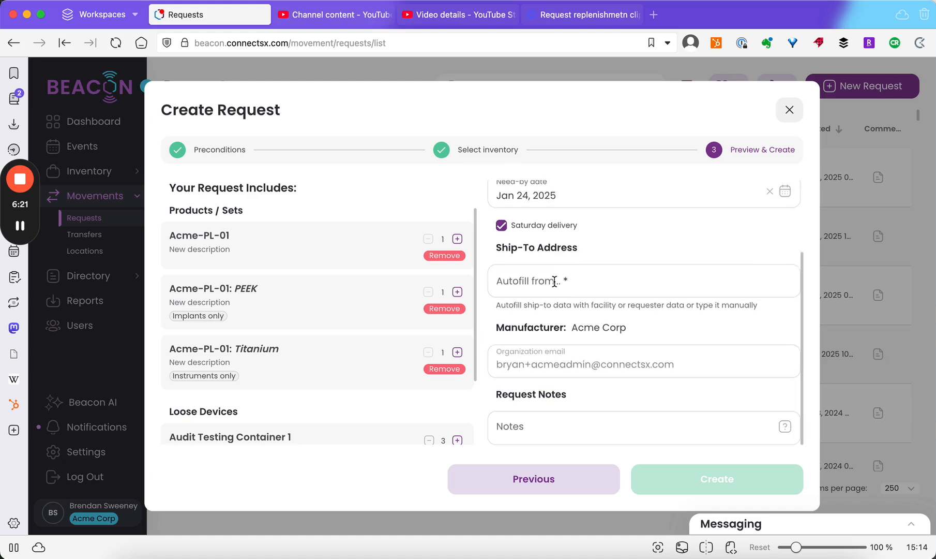
click(555, 281)
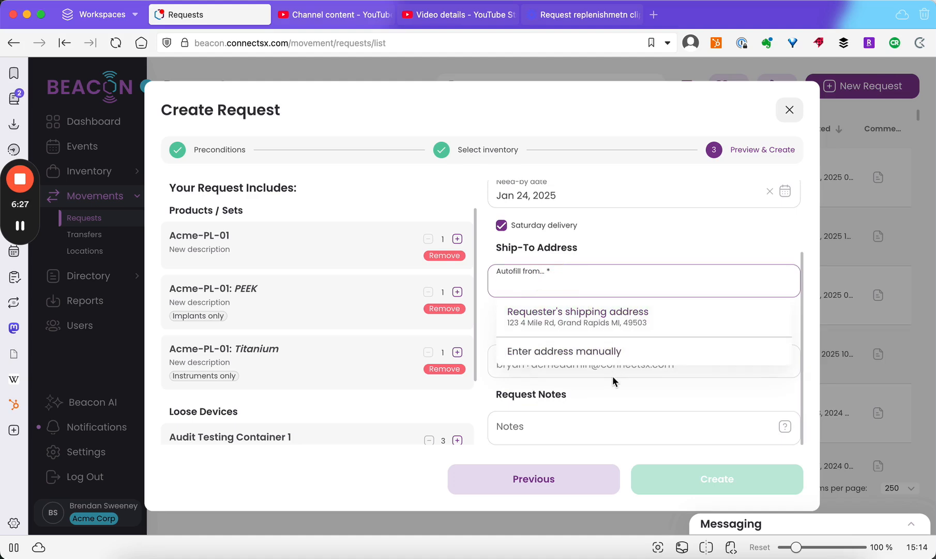
click(615, 316)
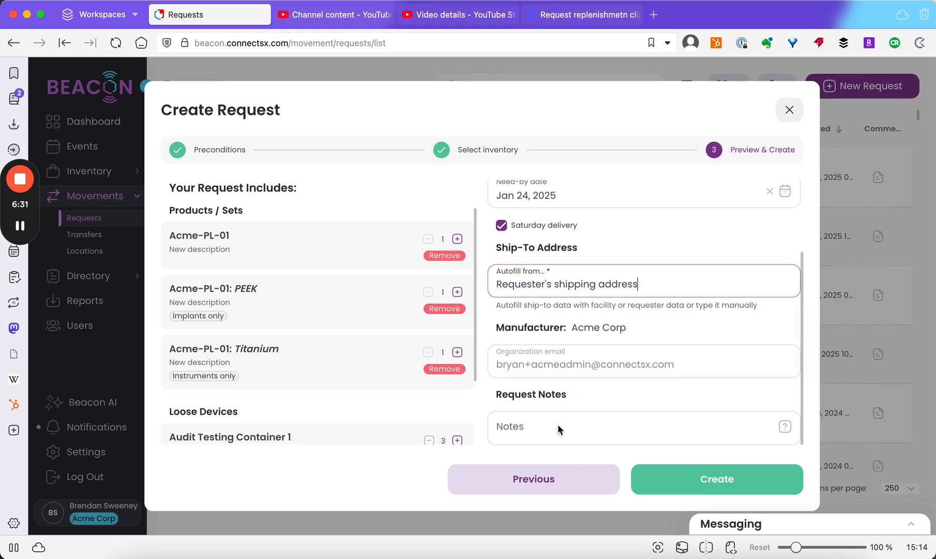
click(591, 392)
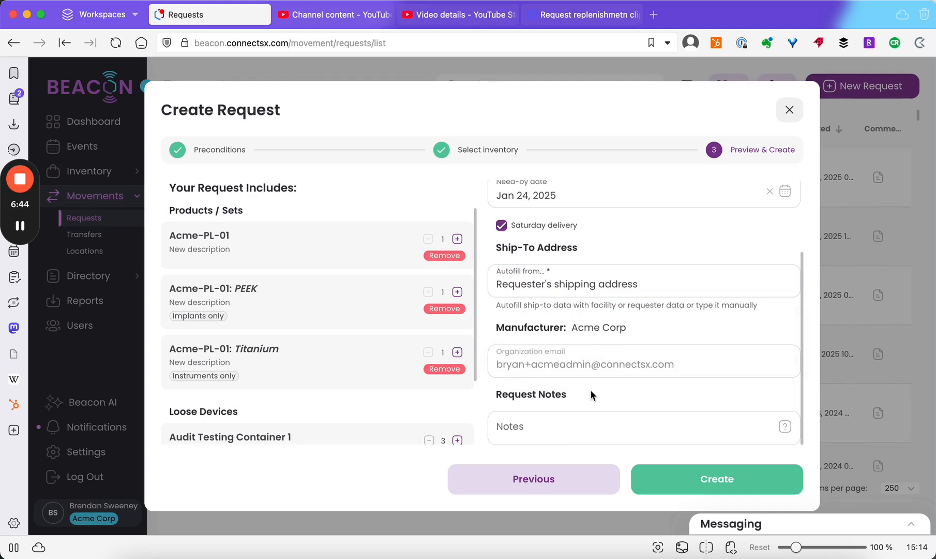
Create the inventory request and dismiss the notification
click(680, 480)
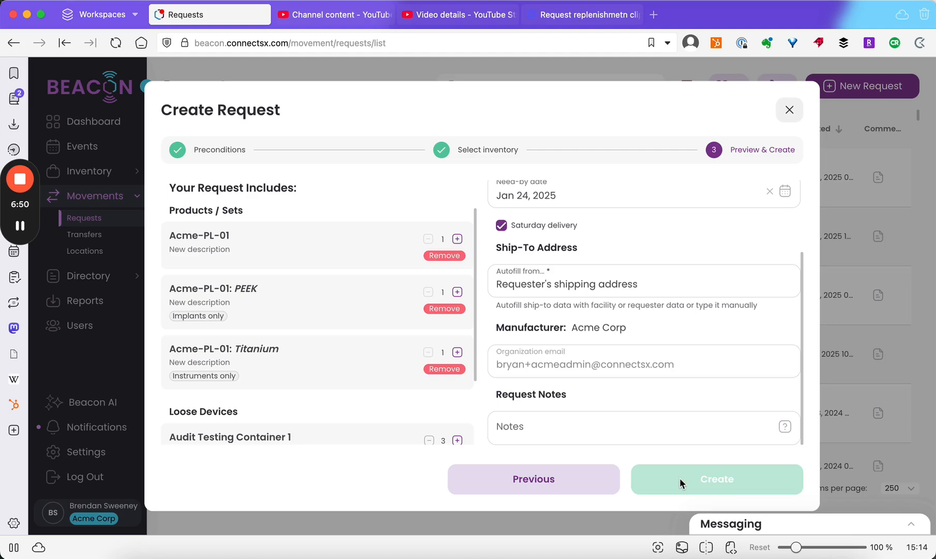
click(680, 478)
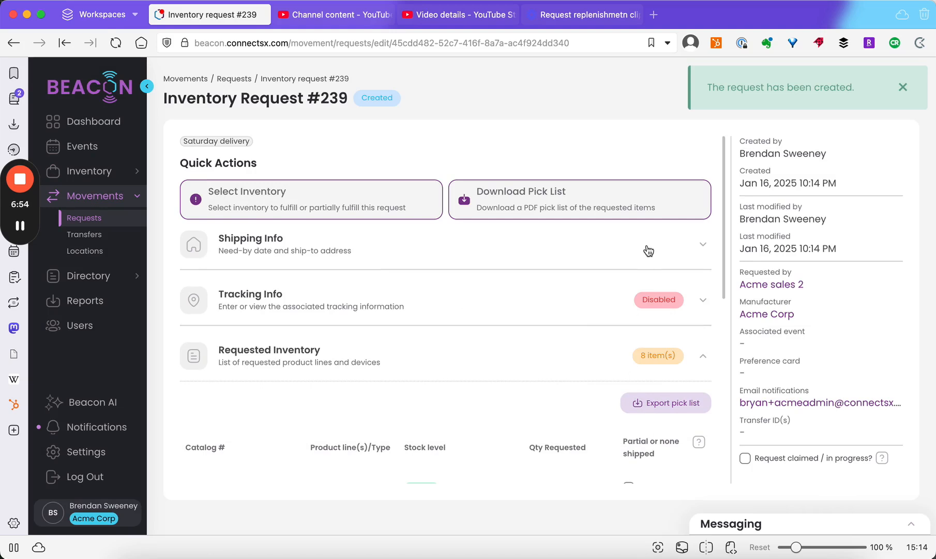
click(905, 89)
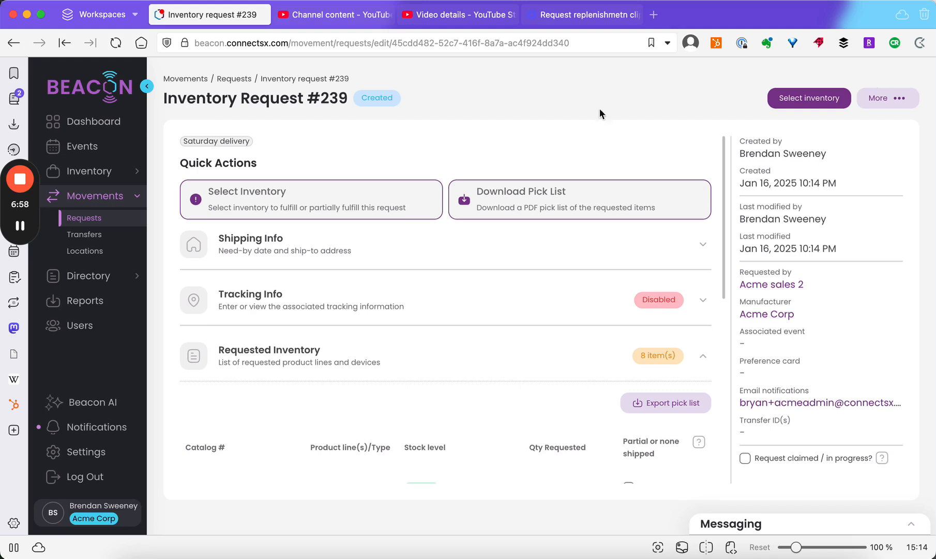